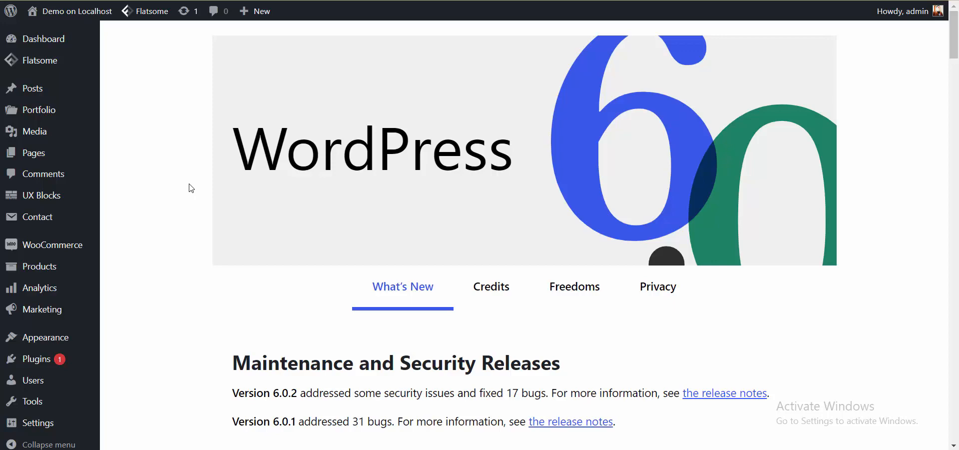
Go to Users > Add New in the admin sidebar.
{"action": "scroll", "coordinate": [124, 314], "scroll_direction": "down", "scroll_amount": 3}
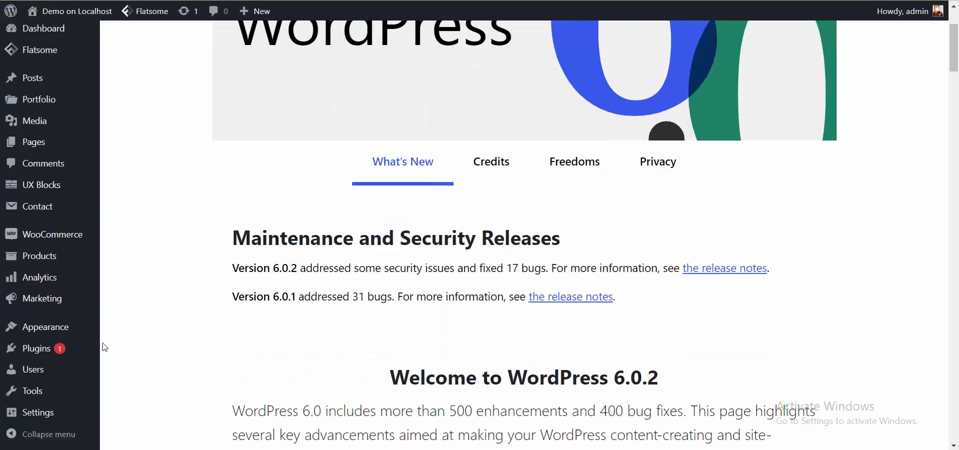
{"action": "mouse_move", "coordinate": [58, 369]}
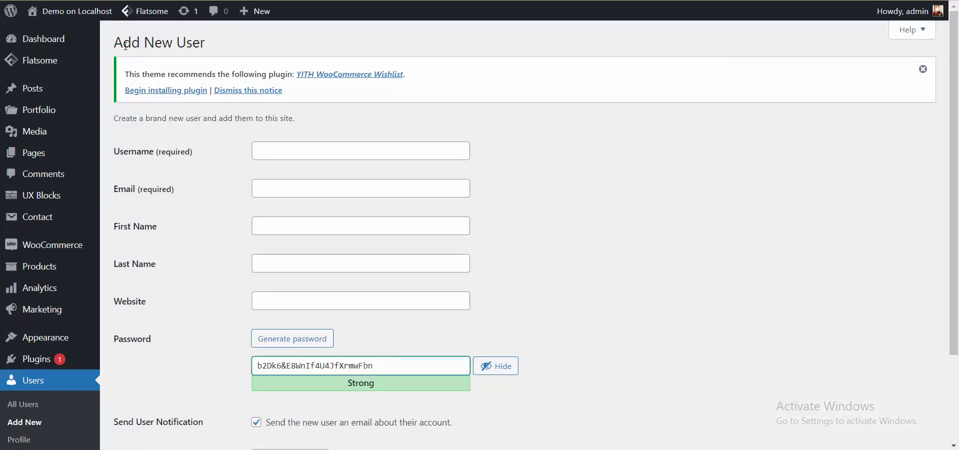
Enter the username 'demouser' and the new user's e-mail address.
{"action": "left_click_drag", "start_coordinate": [109, 49], "coordinate": [220, 52]}
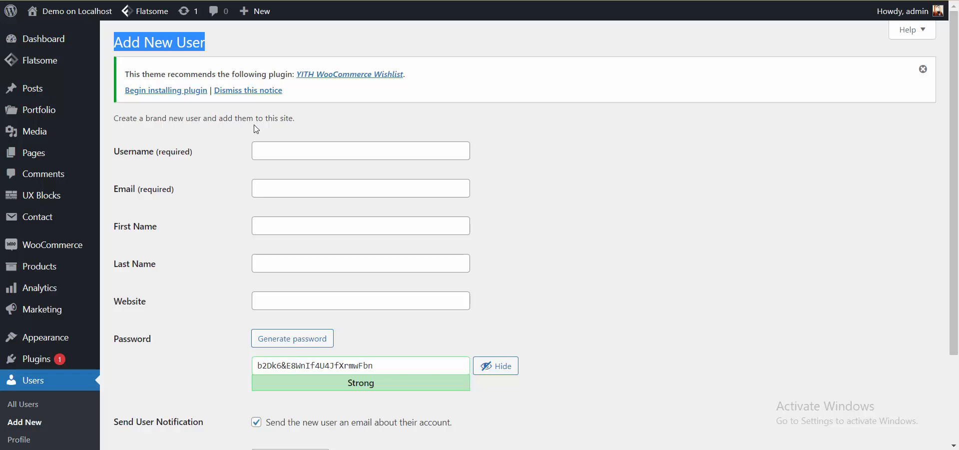
{"action": "scroll", "coordinate": [240, 135], "scroll_direction": "down", "scroll_amount": 3}
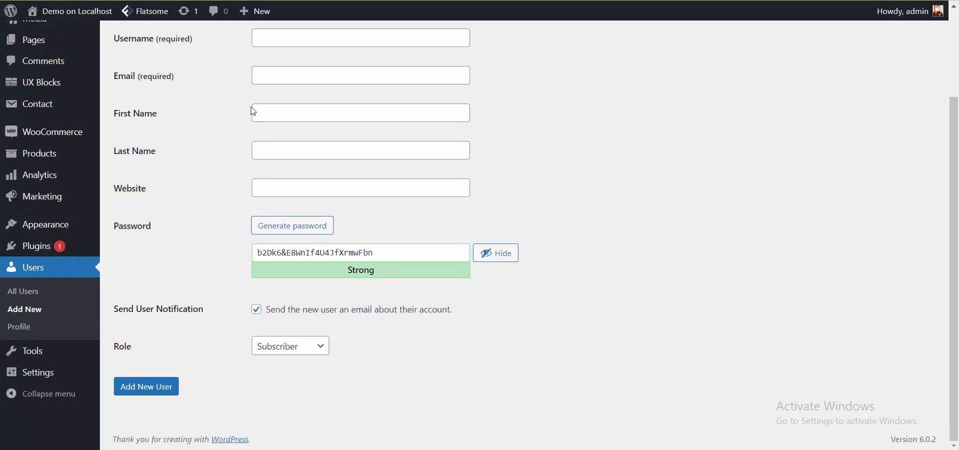
{"action": "left_click", "coordinate": [325, 42]}
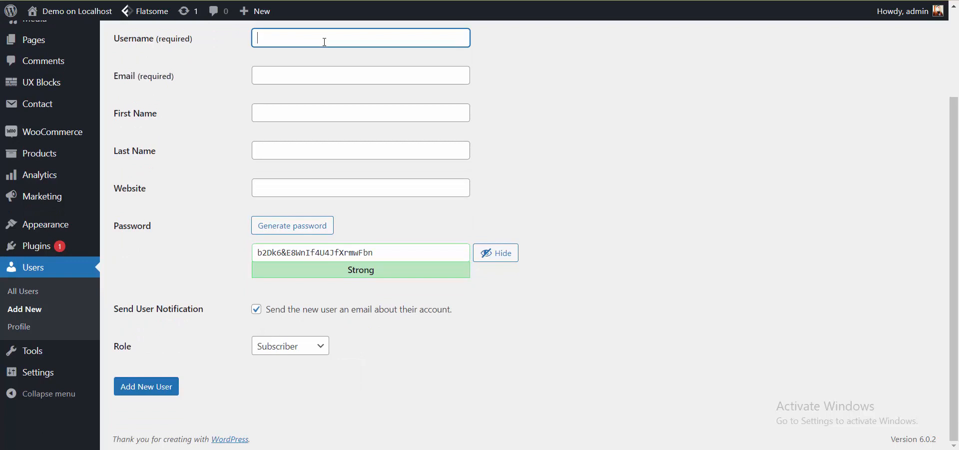
{"action": "type", "text": "demouser"}
{"action": "key", "text": "Tab"}
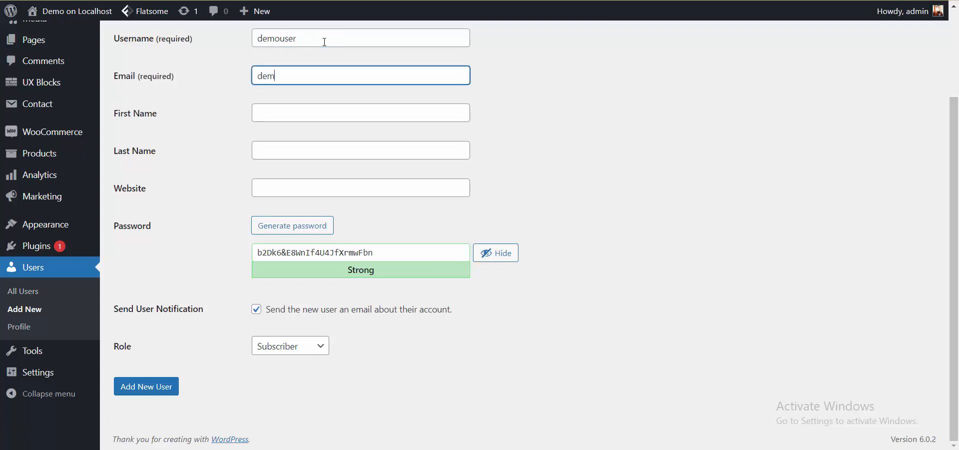
{"action": "key", "text": "ctrl+a"}
{"action": "key", "text": "ctrl+c"}
{"action": "key", "text": "Tab"}
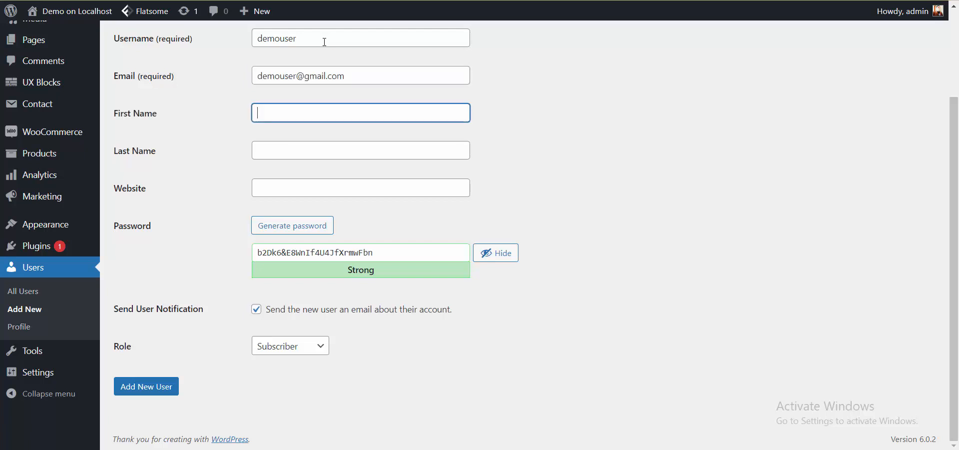
{"action": "type", "text": "Demo"}
{"action": "key", "text": "Tab"}
{"action": "type", "text": "User"}
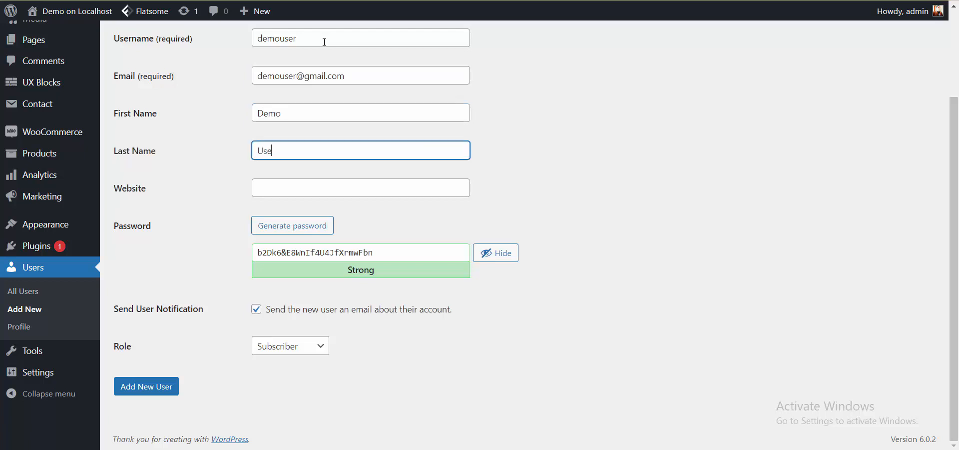
{"action": "key", "text": "Tab"}
{"action": "type", "text": "www"}
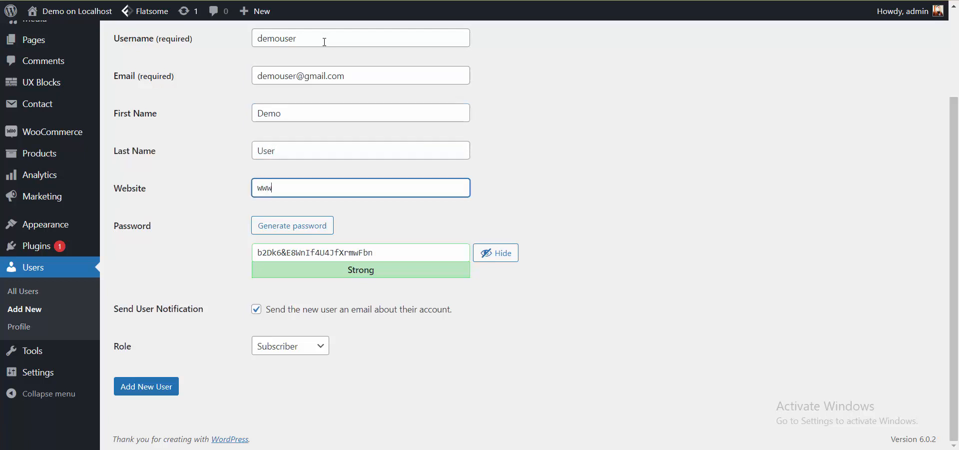
{"action": "type", "text": "."}
{"action": "key", "text": "ctrl+v"}
{"action": "key", "text": "BackSpace"}
{"action": "key", "text": "BackSpace"}
{"action": "key", "text": "BackSpace"}
{"action": "key", "text": "BackSpace"}
{"action": "key", "text": "BackSpace"}
{"action": "key", "text": "BackSpace"}
{"action": "key", "text": "BackSpace"}
{"action": "type", "text": ".com"}
Replace the generated password with a custom one and tick 'Confirm use of weak password'.
{"action": "left_click", "coordinate": [408, 246]}
{"action": "key", "text": "ctrl+a"}
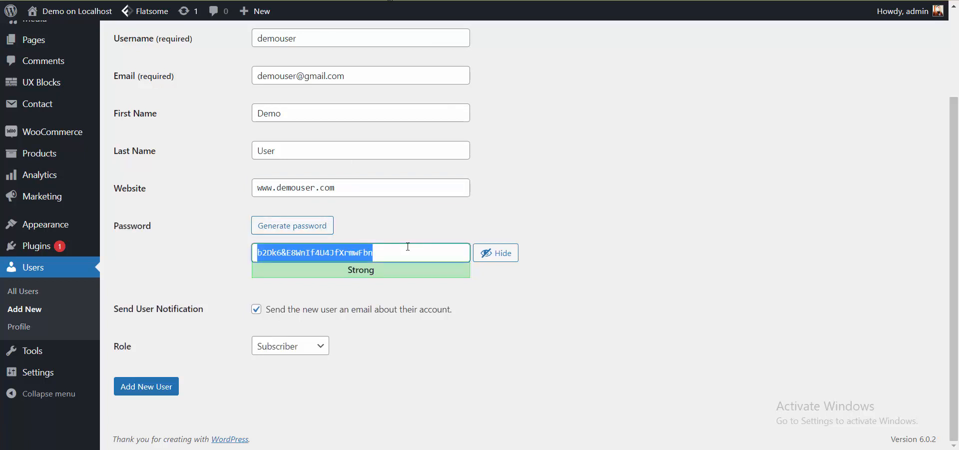
{"action": "key", "text": "ctrl+v"}
{"action": "key", "text": "shift+Left"}
{"action": "key", "text": "shift+Left"}
{"action": "key", "text": "shift+Left"}
{"action": "key", "text": "shift+Left"}
{"action": "key", "text": "shift+Left"}
{"action": "key", "text": "shift+Left"}
{"action": "key", "text": "shift+Left"}
{"action": "key", "text": "shift+Left"}
{"action": "key", "text": "shift+Left"}
{"action": "key", "text": "shift+Left"}
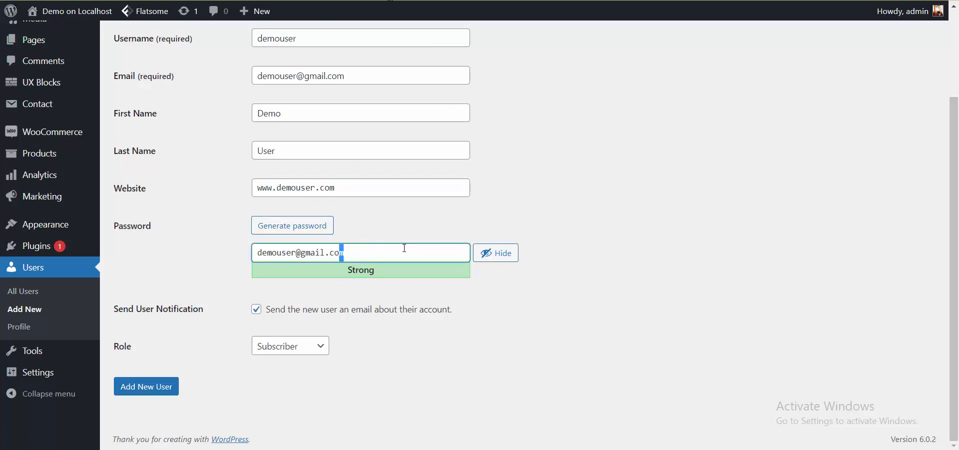
{"action": "type", "text": "12345"}
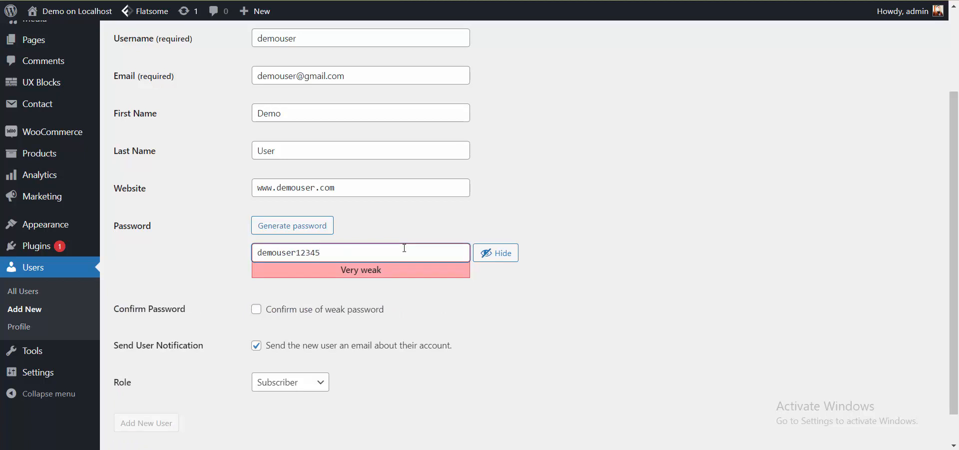
{"action": "scroll", "coordinate": [405, 248], "scroll_direction": "down", "scroll_amount": 1}
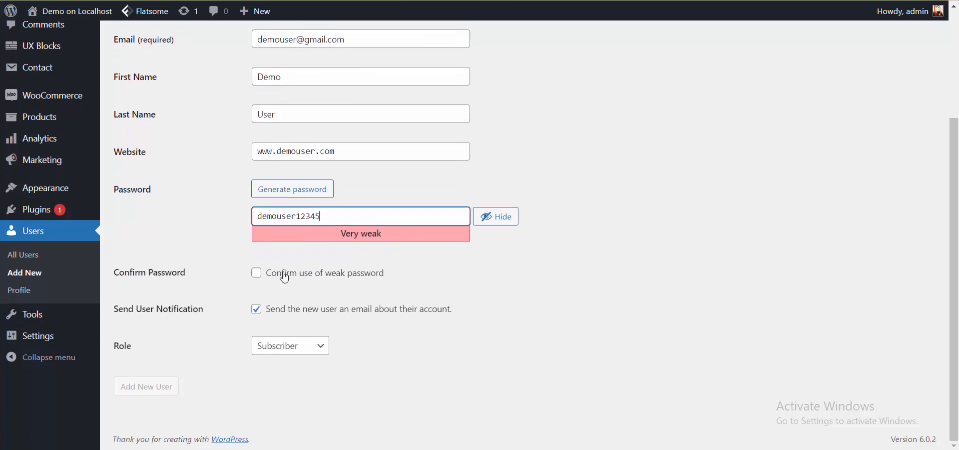
{"action": "left_click", "coordinate": [338, 274]}
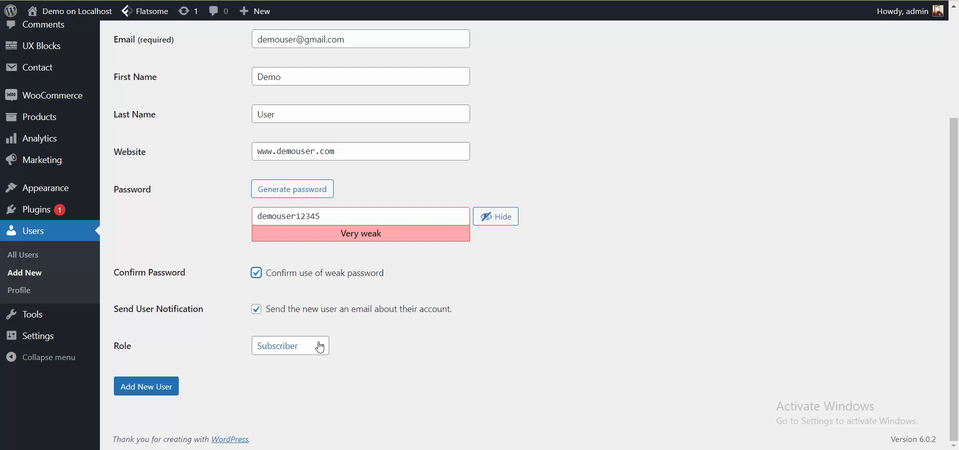
Choose the Subscriber role and create the user 'demouser'.
{"action": "left_click", "coordinate": [319, 347]}
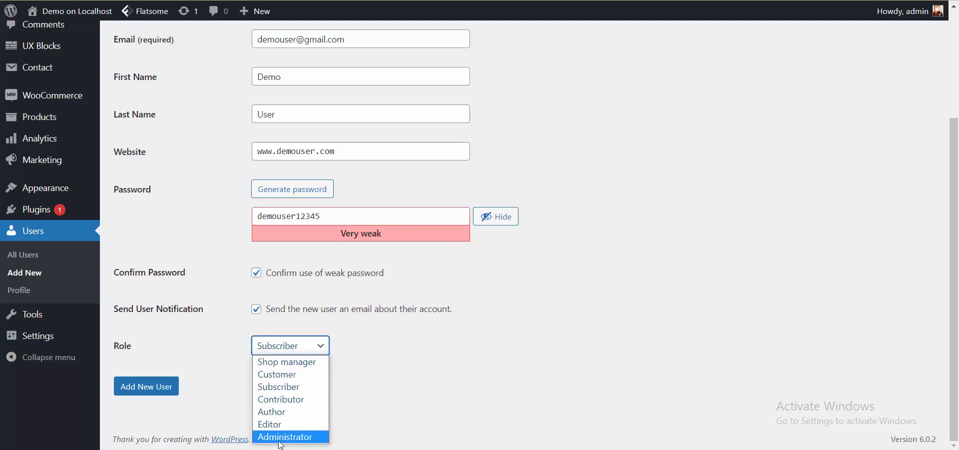
{"action": "left_click", "coordinate": [320, 393]}
{"action": "left_click", "coordinate": [161, 392]}
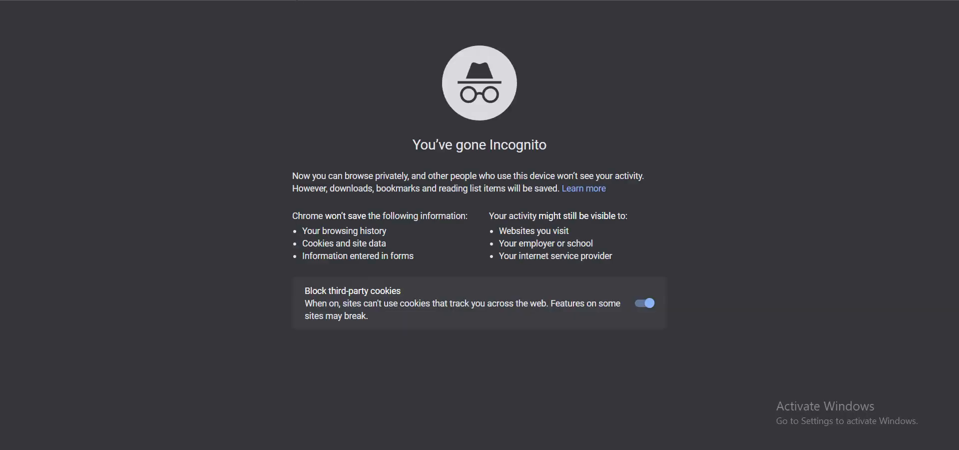
Load the local site's /wp-admin login page and enter the new user's e-mail as the username.
{"action": "type", "text": "http://localhost/wordpress-on-localhost/"}
{"action": "key", "text": "Return"}
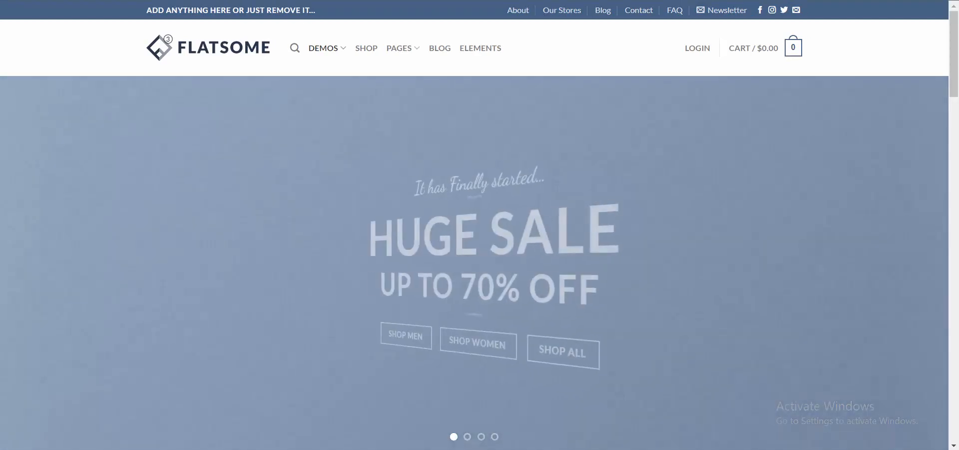
{"action": "key", "text": "ctrl+l"}
{"action": "key", "text": "End"}
{"action": "type", "text": "/wp-admin"}
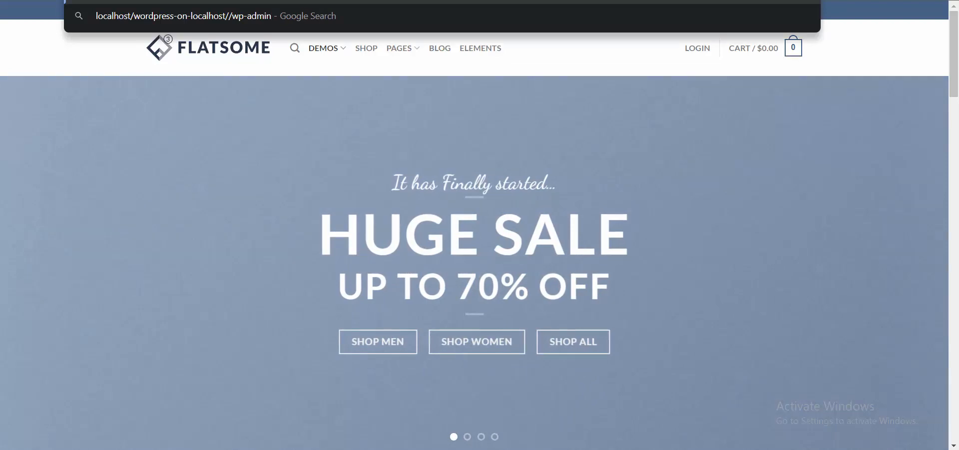
{"action": "key", "text": "Return"}
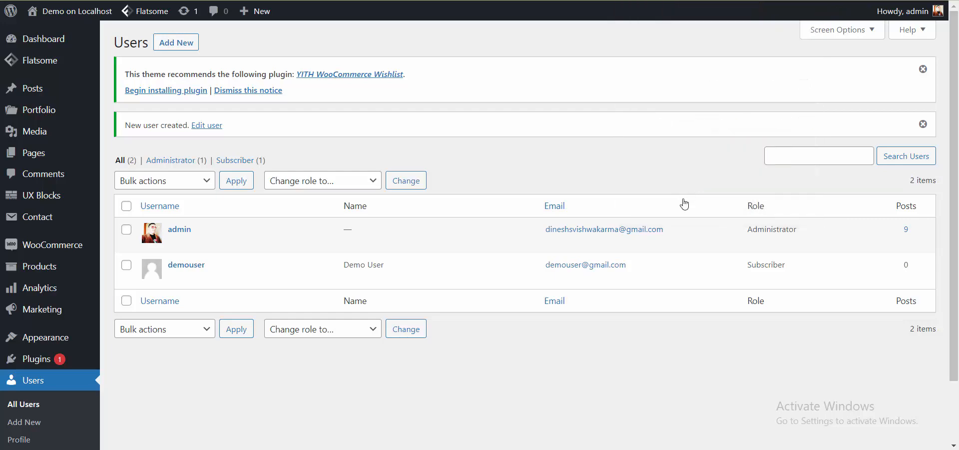
{"action": "left_click_drag", "start_coordinate": [643, 267], "coordinate": [545, 265]}
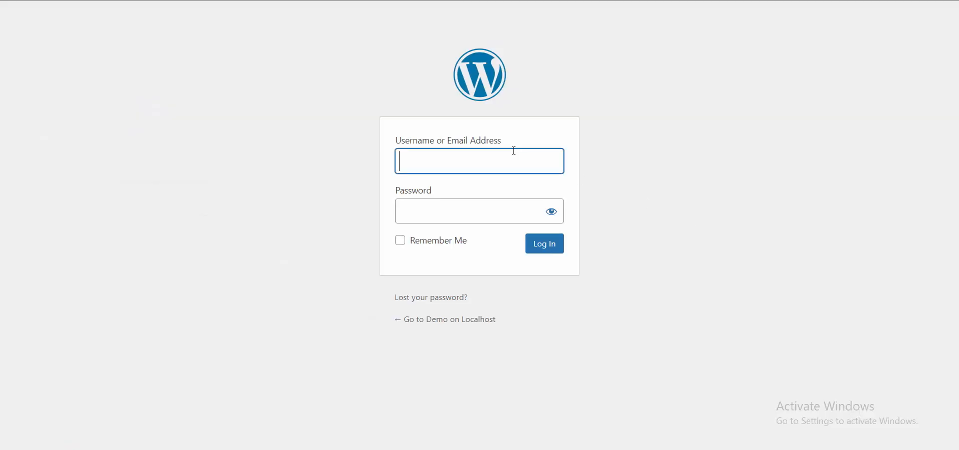
{"action": "key", "text": "ctrl+v"}
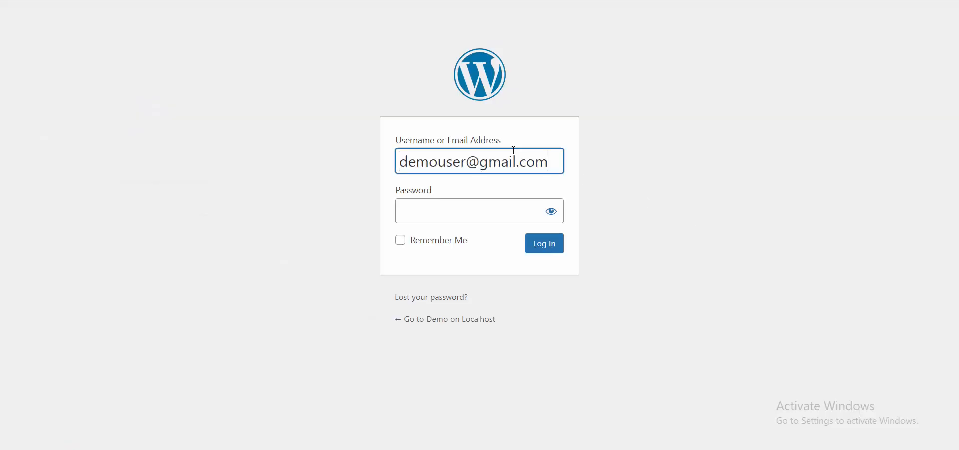
Enter the new user's password, reveal it to check it, and log in.
{"action": "key", "text": "Tab"}
{"action": "double_click", "coordinate": [433, 169]}
{"action": "left_click", "coordinate": [441, 205]}
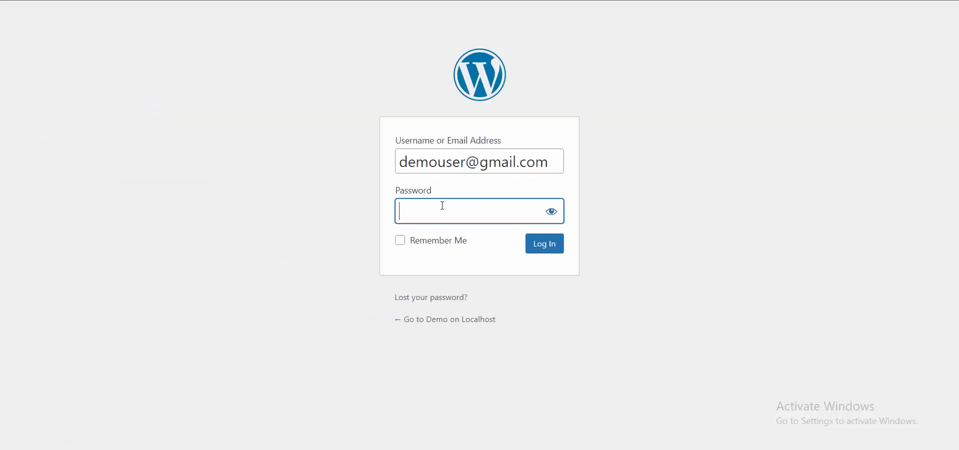
{"action": "key", "text": "ctrl+v"}
{"action": "left_click", "coordinate": [551, 211]}
{"action": "left_click", "coordinate": [505, 216]}
{"action": "type", "text": "12345"}
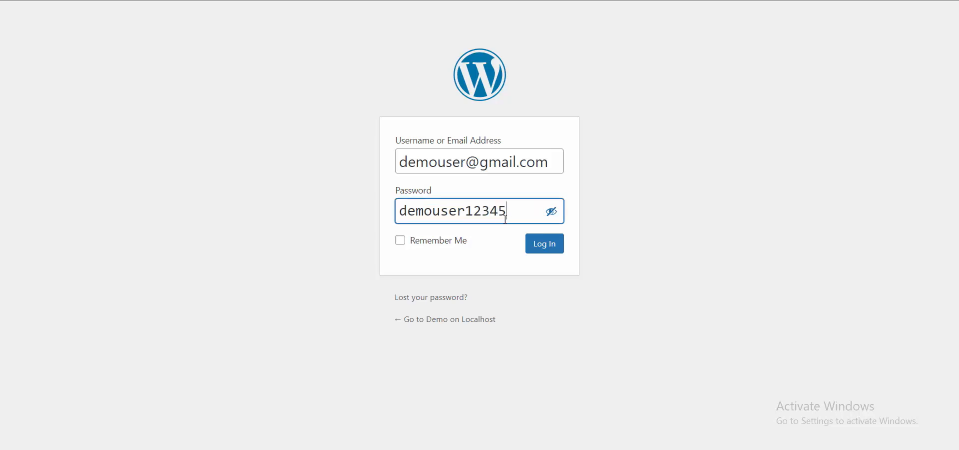
{"action": "left_click", "coordinate": [551, 247]}
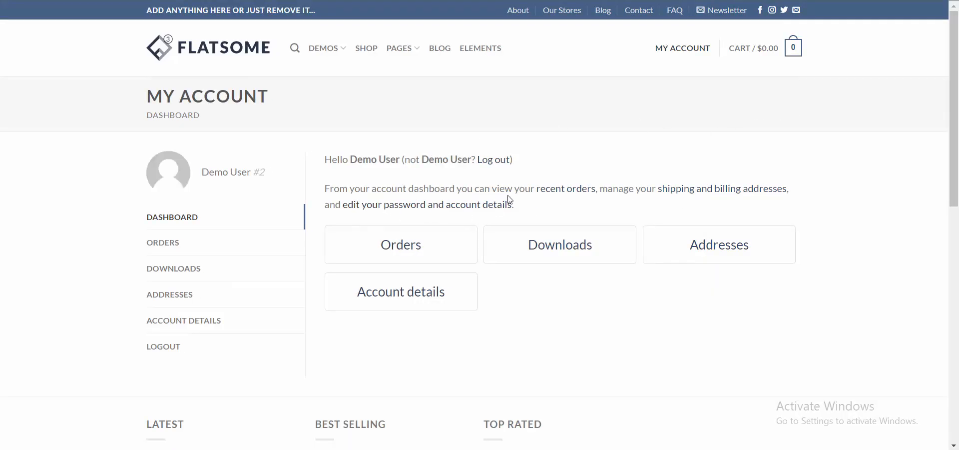
{"action": "scroll", "coordinate": [424, 171], "scroll_direction": "down", "scroll_amount": 5}
{"action": "scroll", "coordinate": [424, 210], "scroll_direction": "up", "scroll_amount": 5}
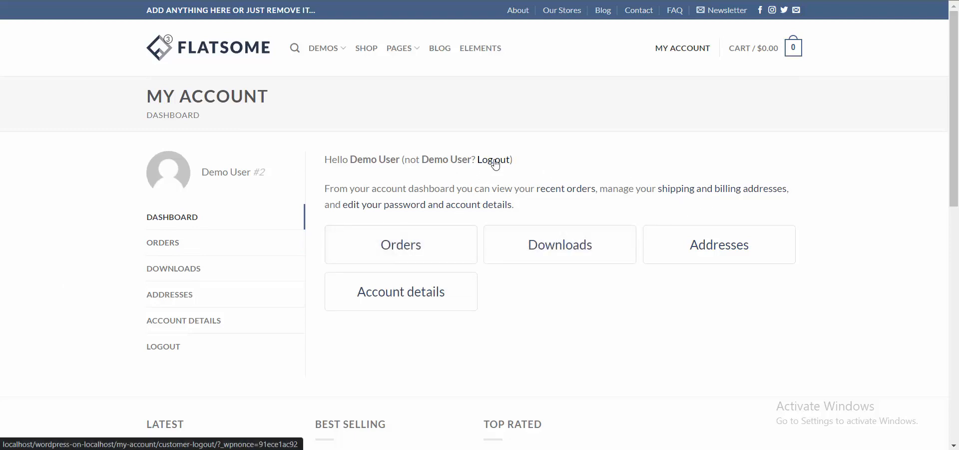
{"action": "scroll", "coordinate": [493, 163], "scroll_direction": "down", "scroll_amount": 5}
{"action": "scroll", "coordinate": [492, 165], "scroll_direction": "up", "scroll_amount": 5}
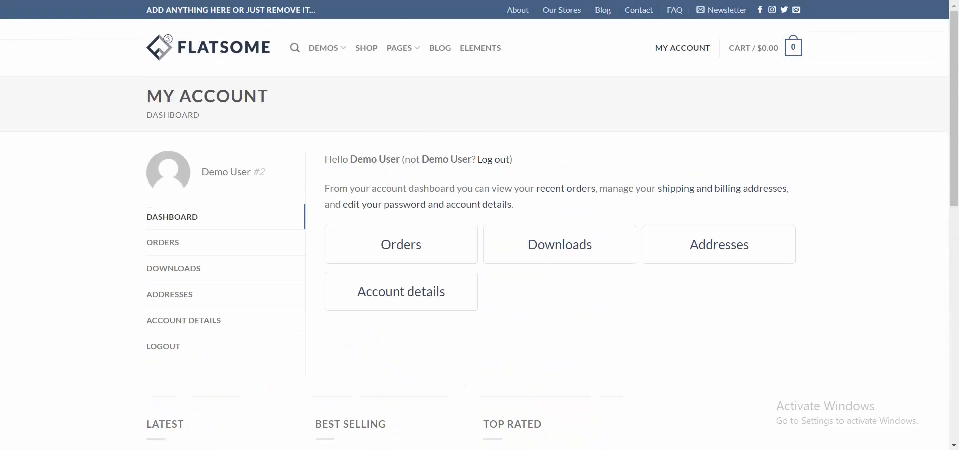